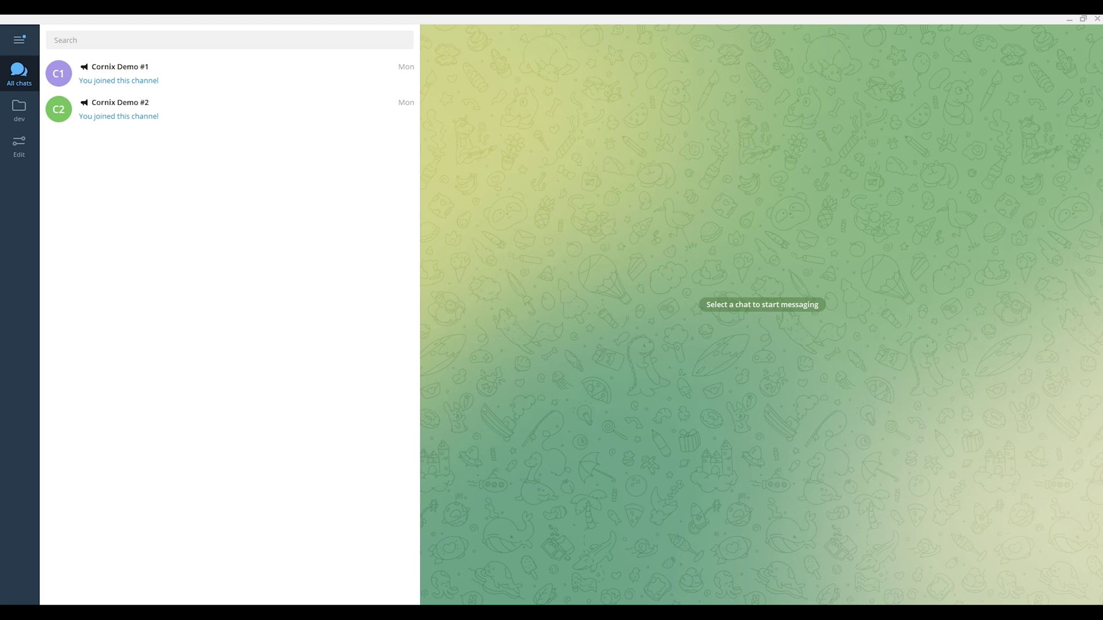
Step: Find and start the Cornix Trading Bot in Telegram, then follow its link to the registration website
click(229, 41)
text(cornix_trading_bot)
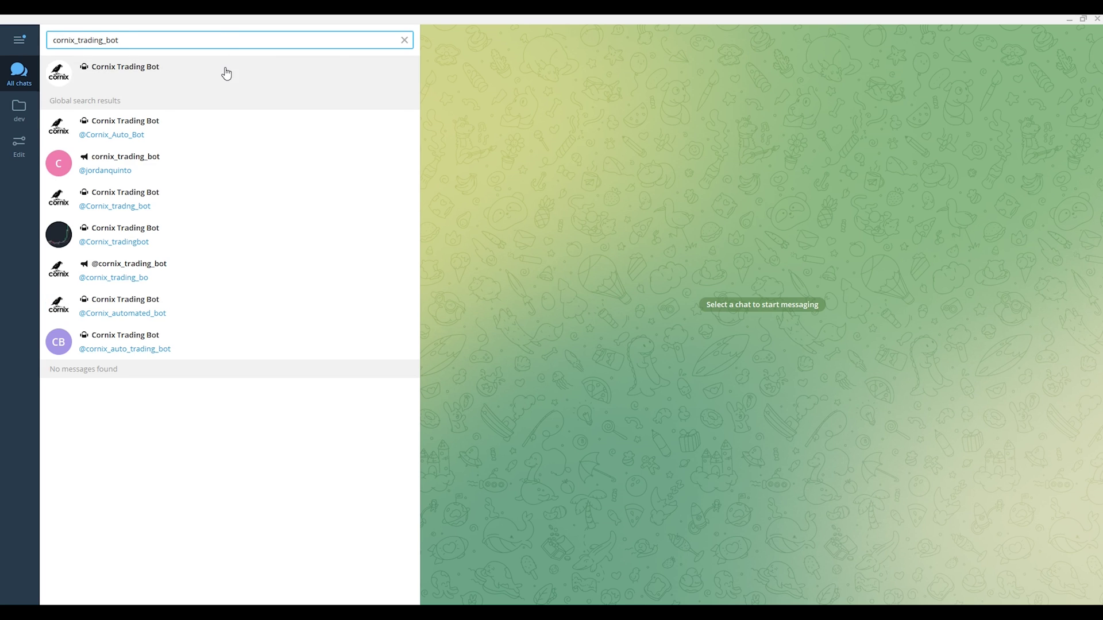
click(224, 70)
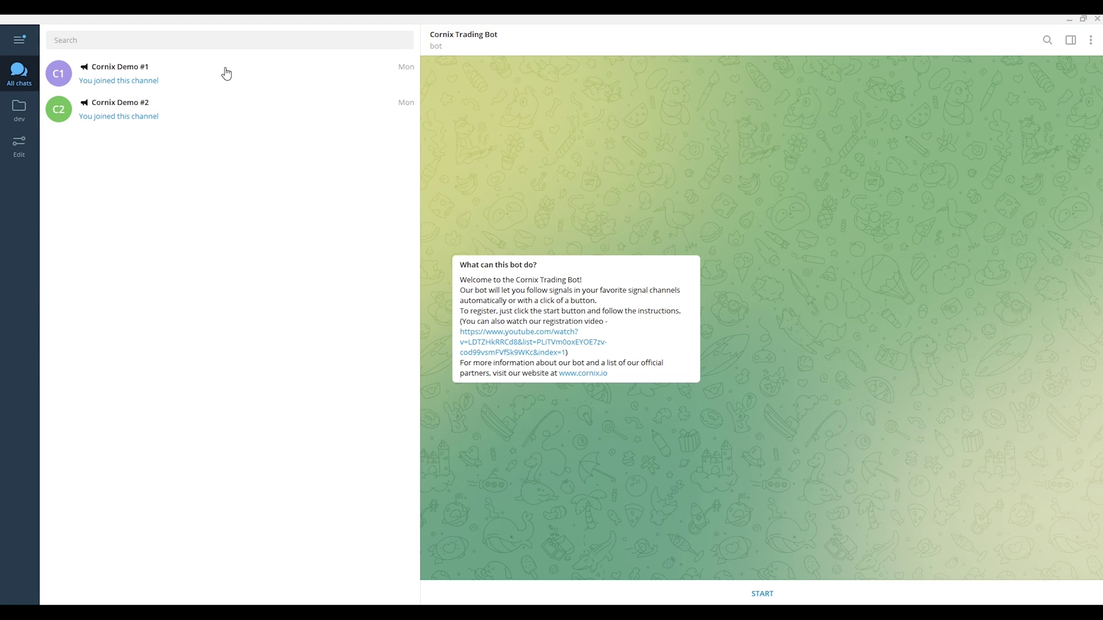
click(638, 592)
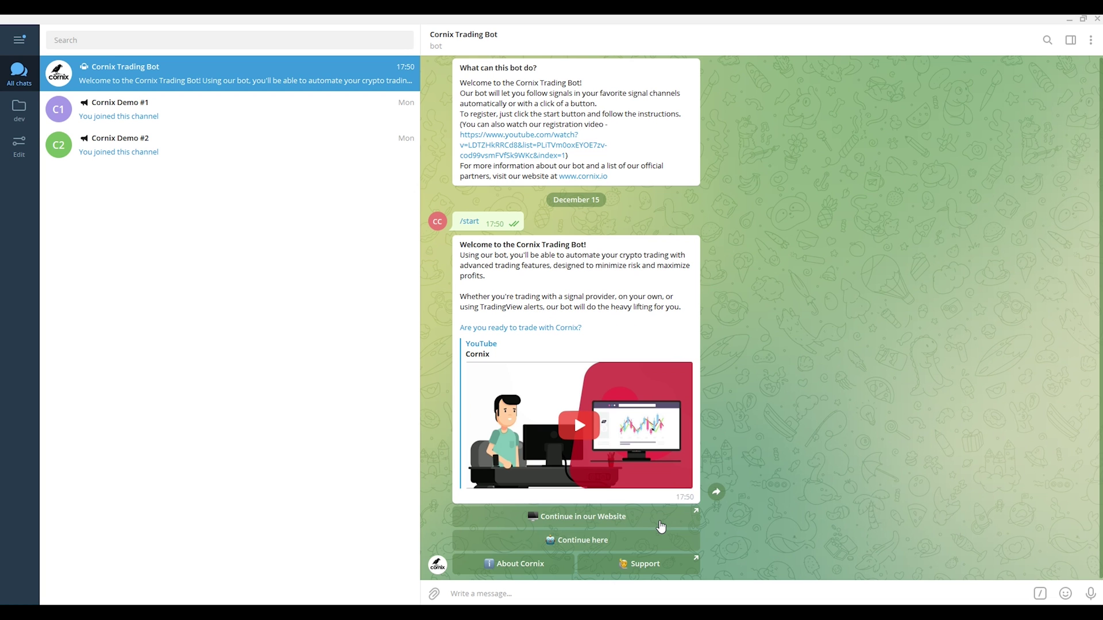
click(660, 527)
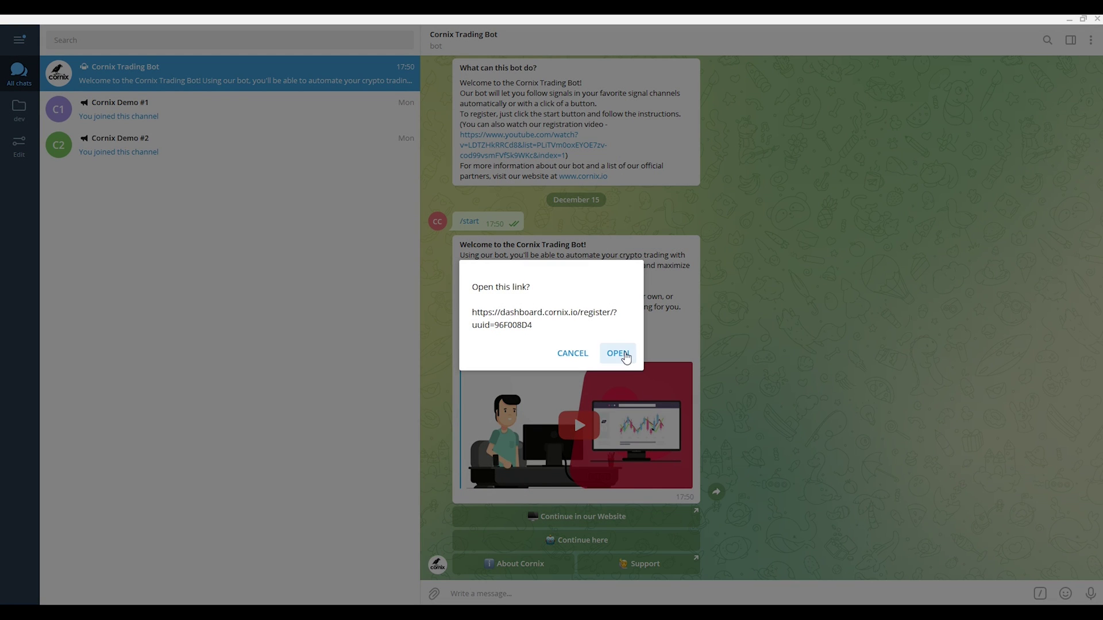
click(623, 353)
Step: Enter the first name, last name and e-mail address in the Cornix registration form
text(Cornix)
key(Tab)
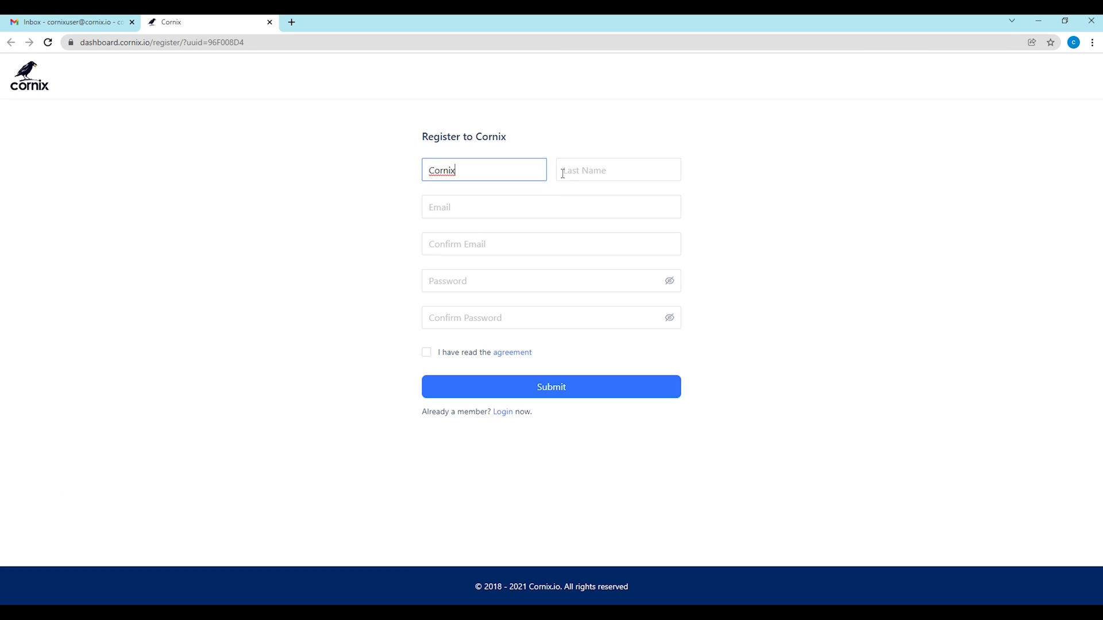
text(User)
key(Tab)
click(522, 240)
Step: Set and confirm the account password, accept the agreement, and submit the registration
click(499, 281)
text(••••••••••)
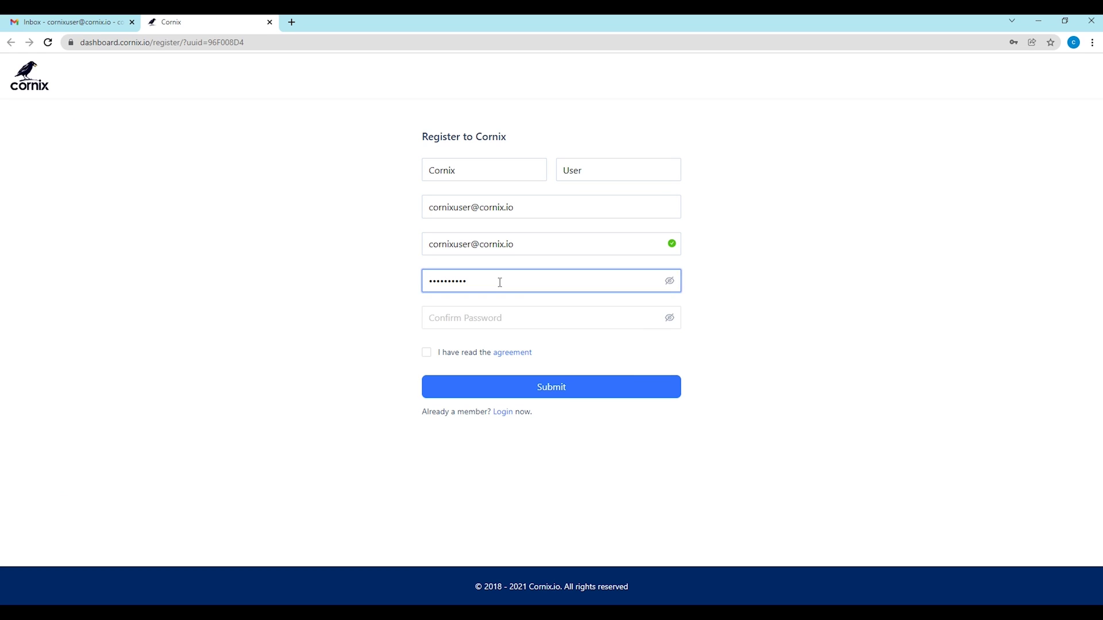
key(Tab)
text(••••••••••)
click(426, 352)
click(500, 388)
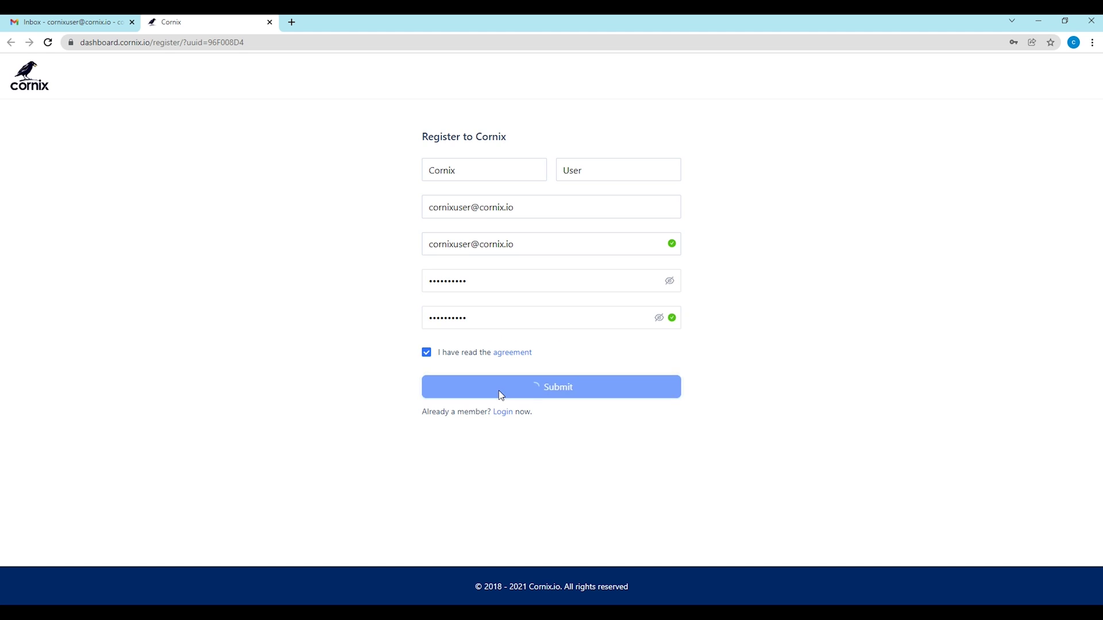
Step: Verify the Cornix e-mail address using the code from the confirmation email in Gmail
click(69, 22)
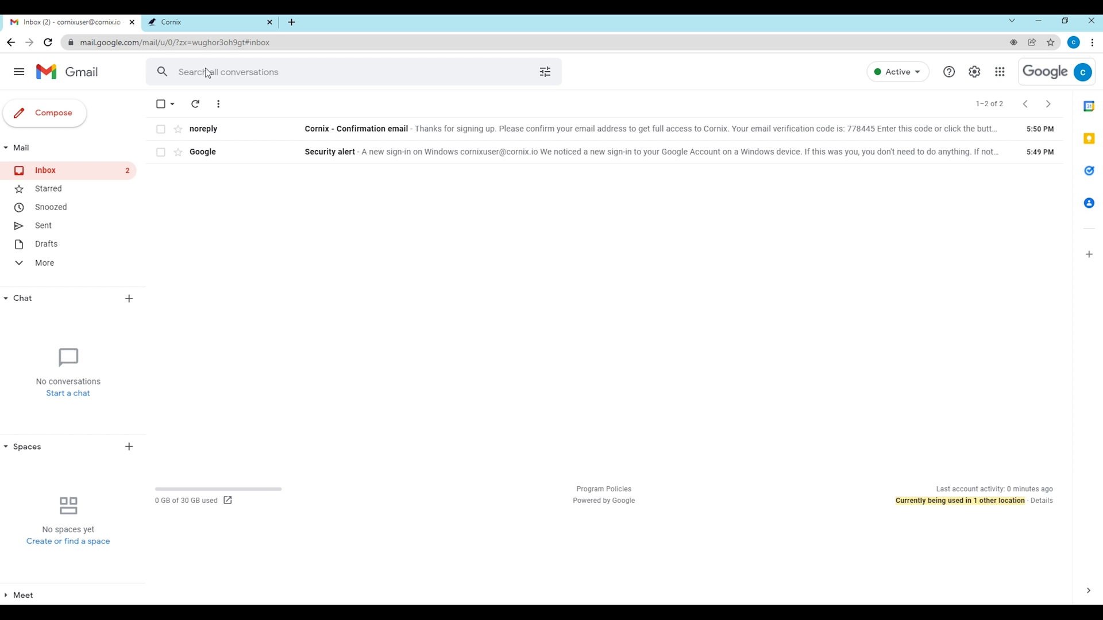
click(384, 132)
double_click(494, 338)
key(ctrl+c)
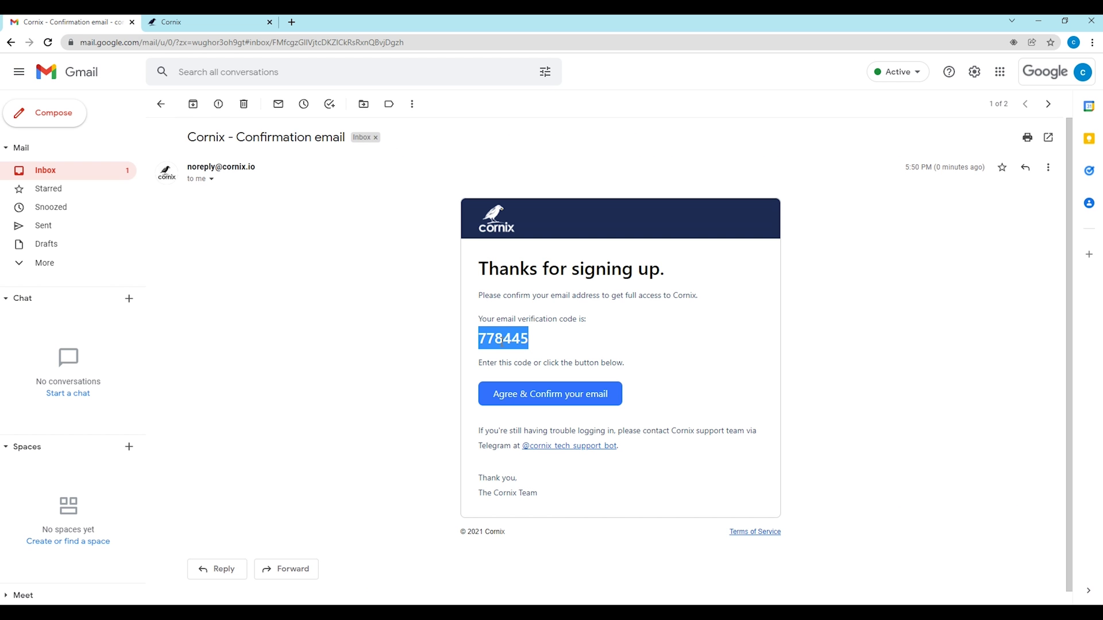
click(219, 24)
click(493, 220)
key(ctrl+v)
click(514, 260)
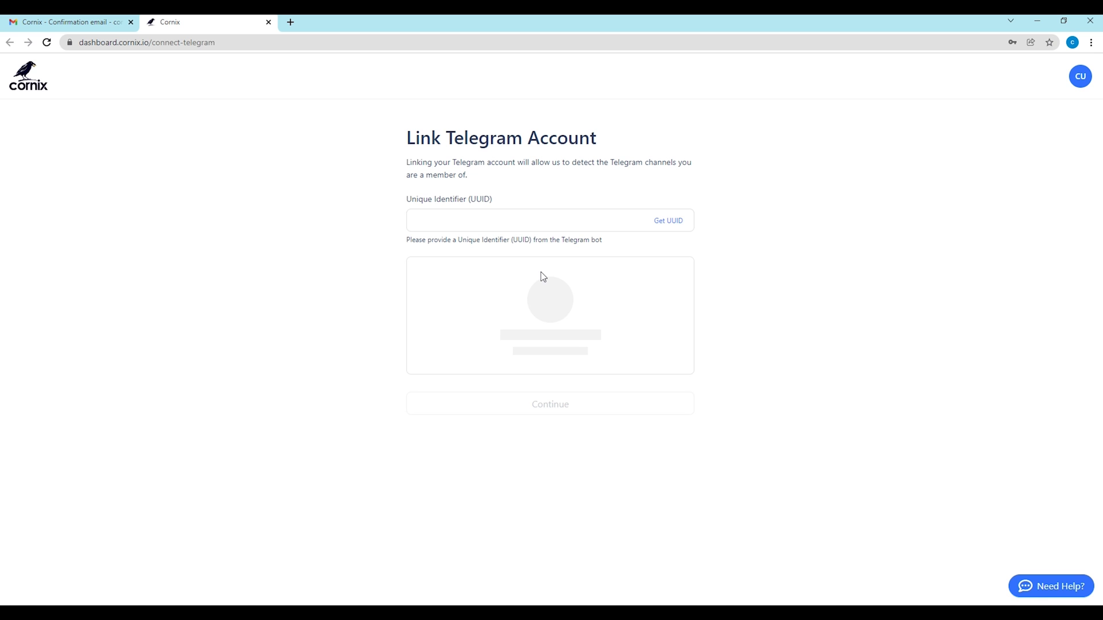
Step: Copy the /connect_web command from the Get UUID help and return to Telegram
click(674, 222)
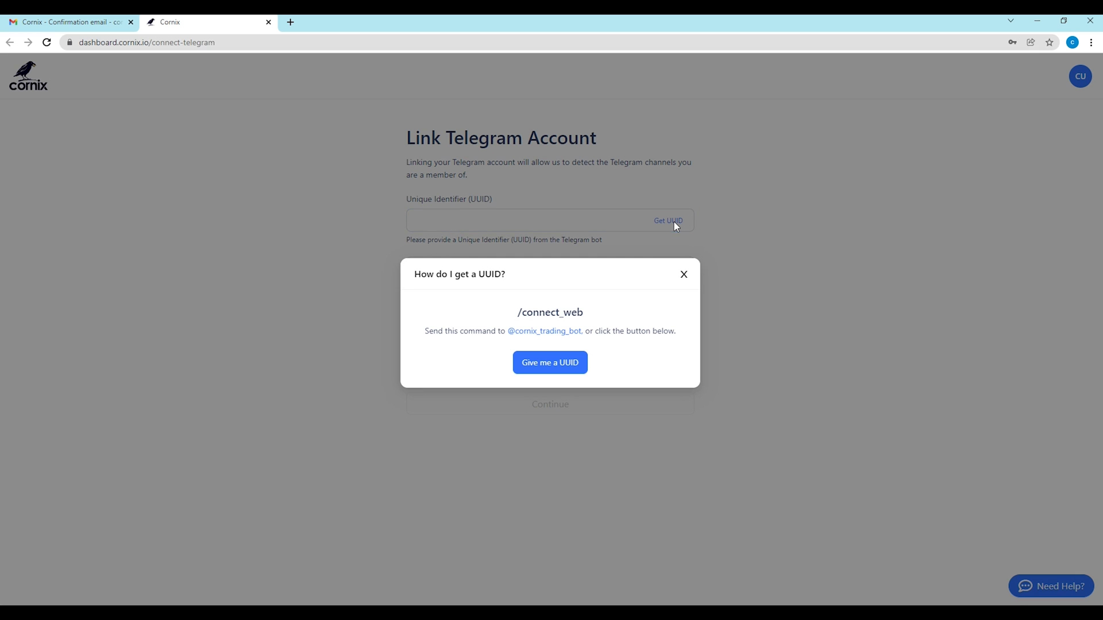
triple_click(520, 311)
key(ctrl+c)
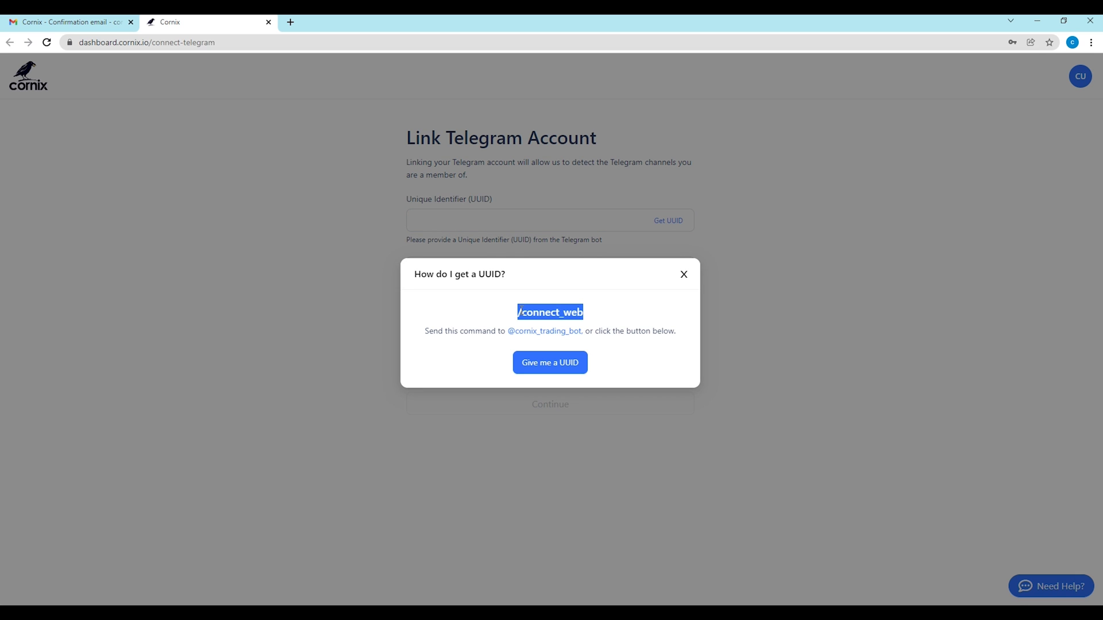
key(alt+Tab)
Step: Send /connect_web to the Cornix Trading Bot and copy the onboarding code from its reply
text(cornix_tr)
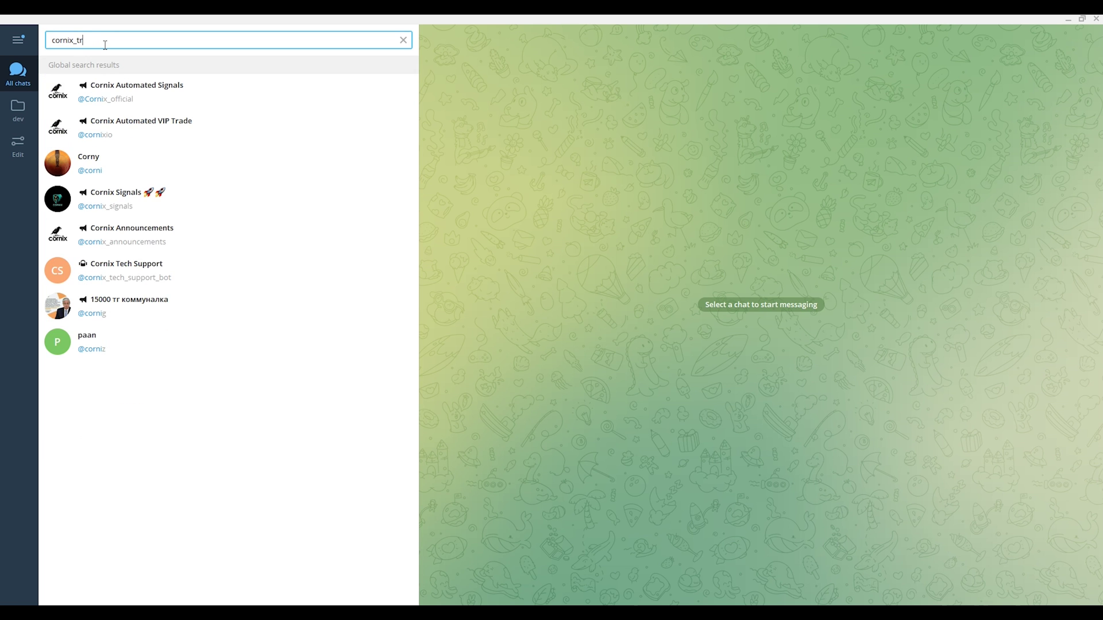
key(Return)
click(760, 592)
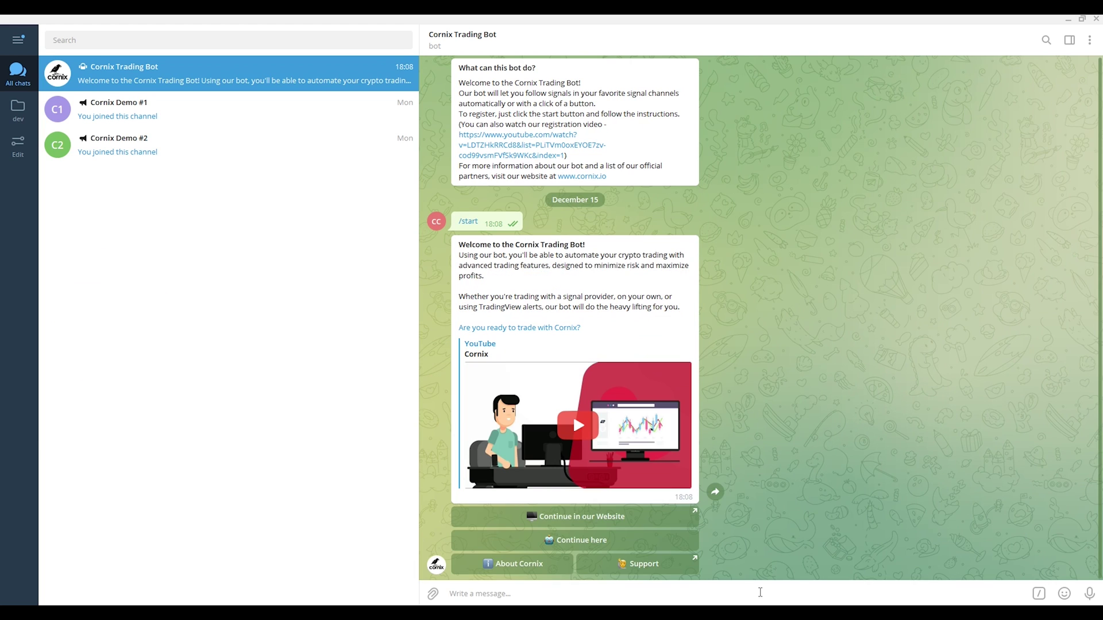
key(ctrl+v)
key(Return)
double_click(481, 520)
key(ctrl+c)
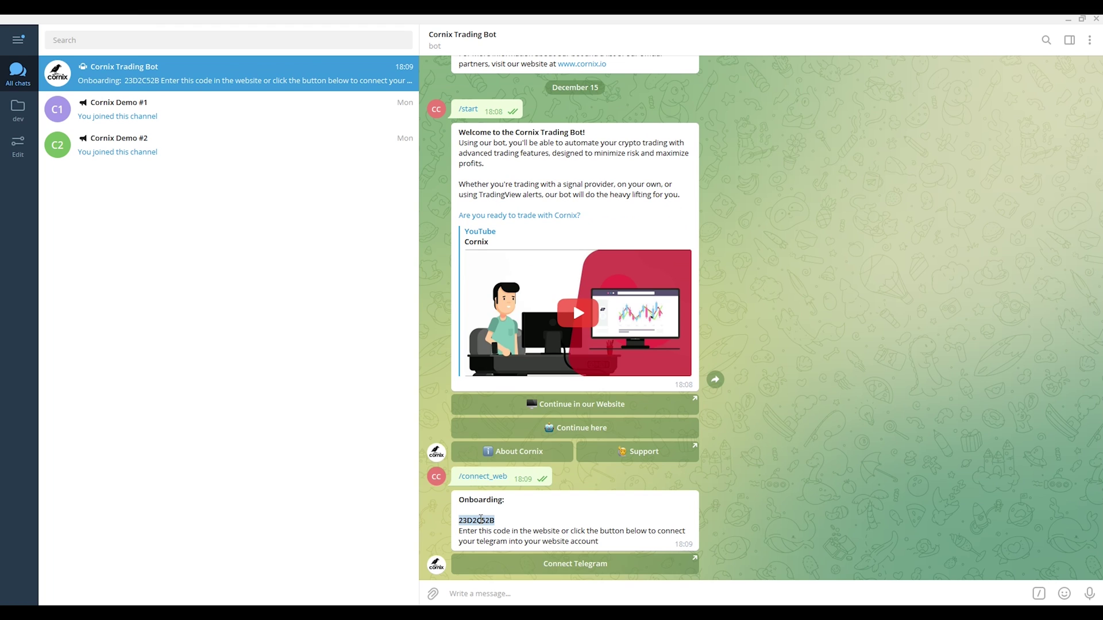
key(alt+Tab)
Step: Paste the Telegram unique identifier into the Link Telegram Account page and continue
click(684, 273)
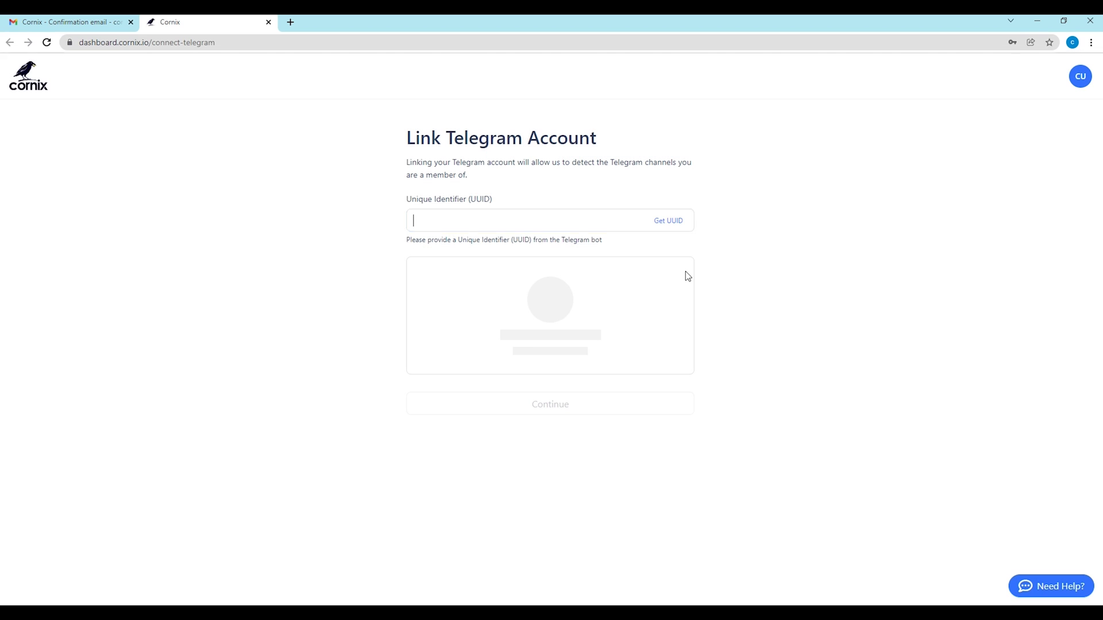
key(ctrl+v)
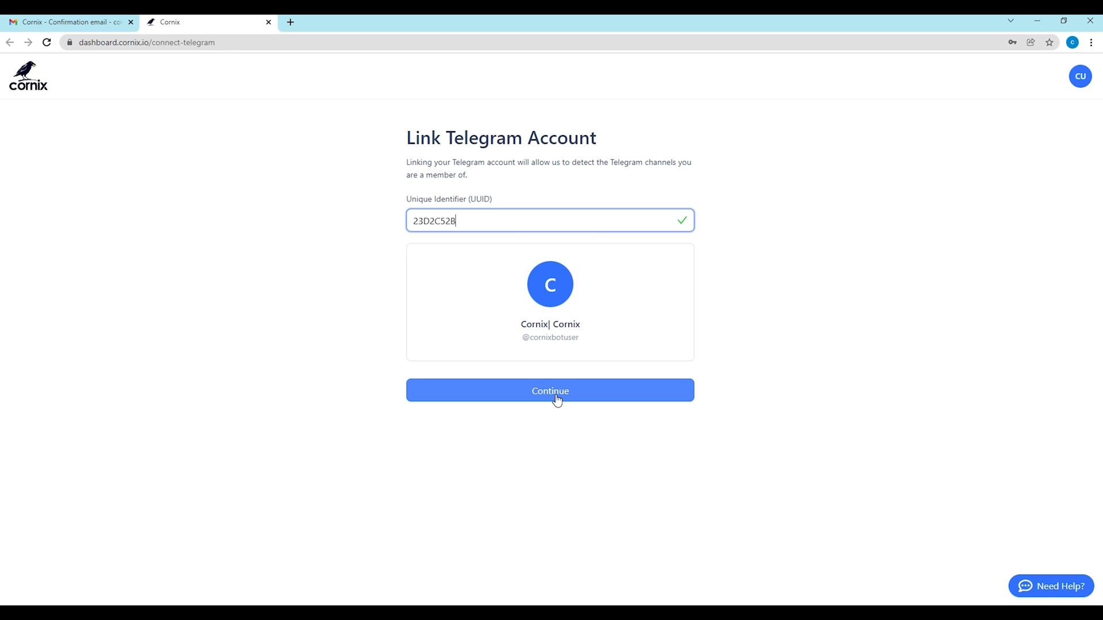
click(556, 396)
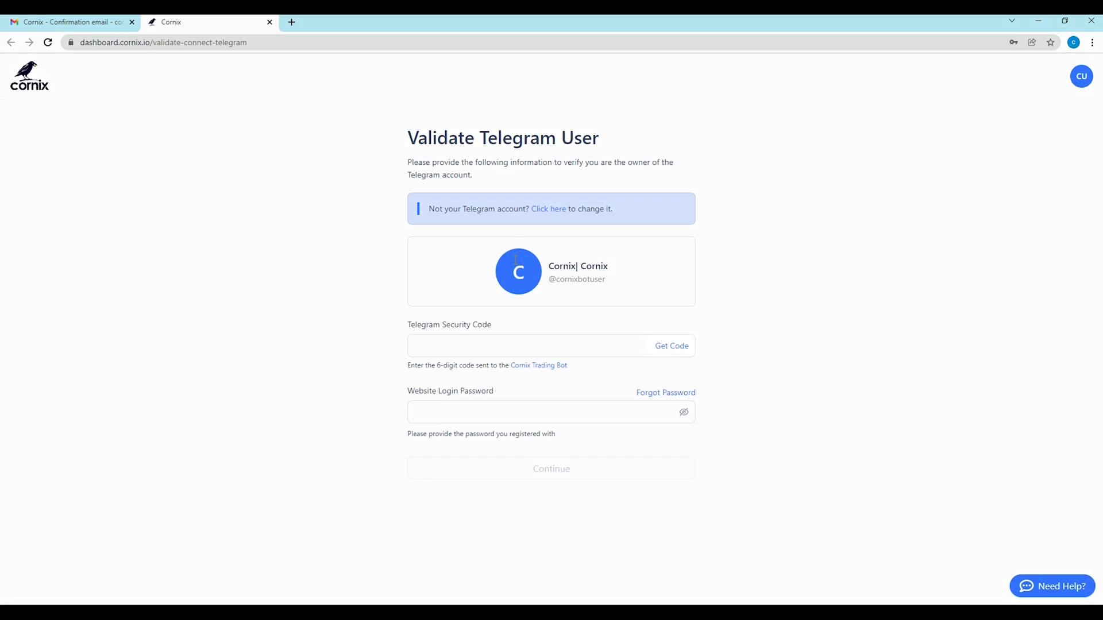
Step: Enter the bot's Telegram security code and the password to link the Telegram account
click(670, 346)
click(972, 578)
double_click(549, 532)
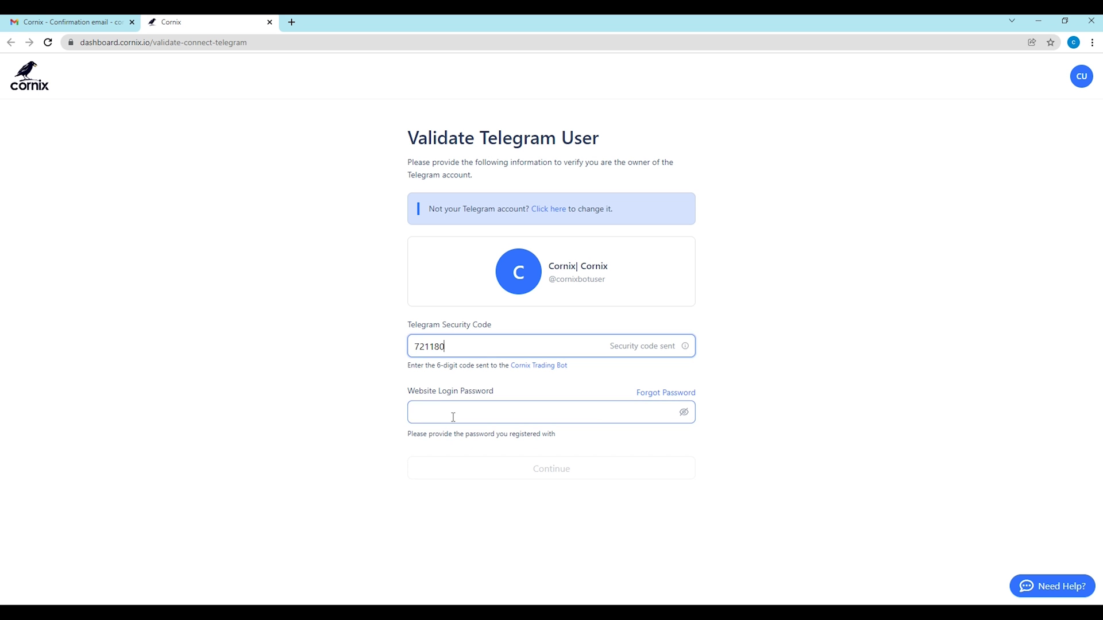
text(••••••••••)
click(566, 468)
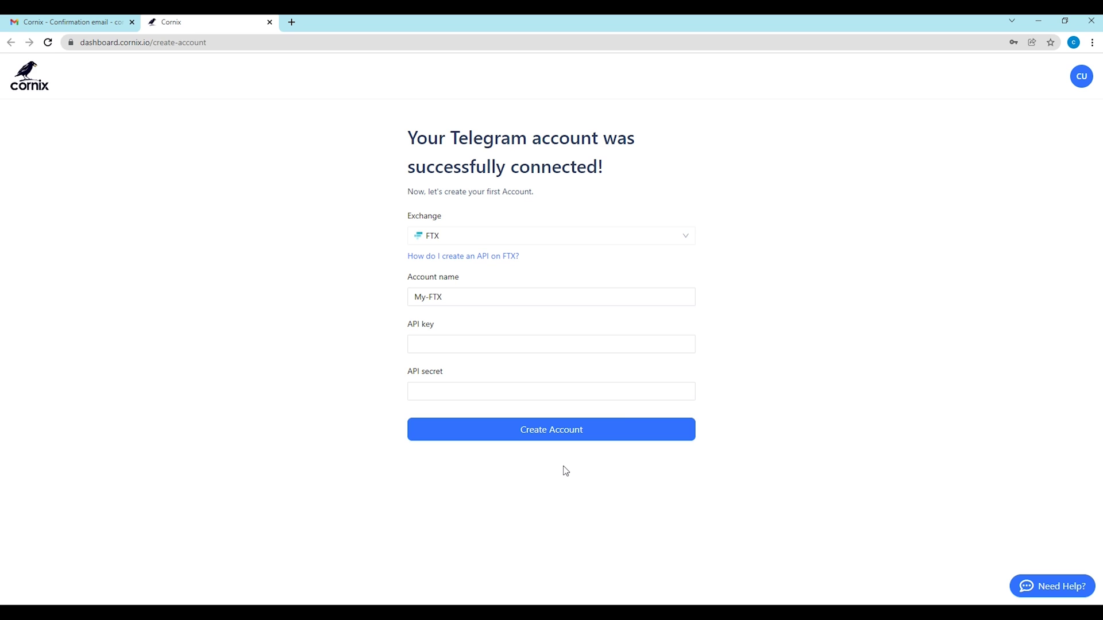
Step: Create the My-Binance Futures exchange account with Binance Futures and the saved API key and secret
click(686, 242)
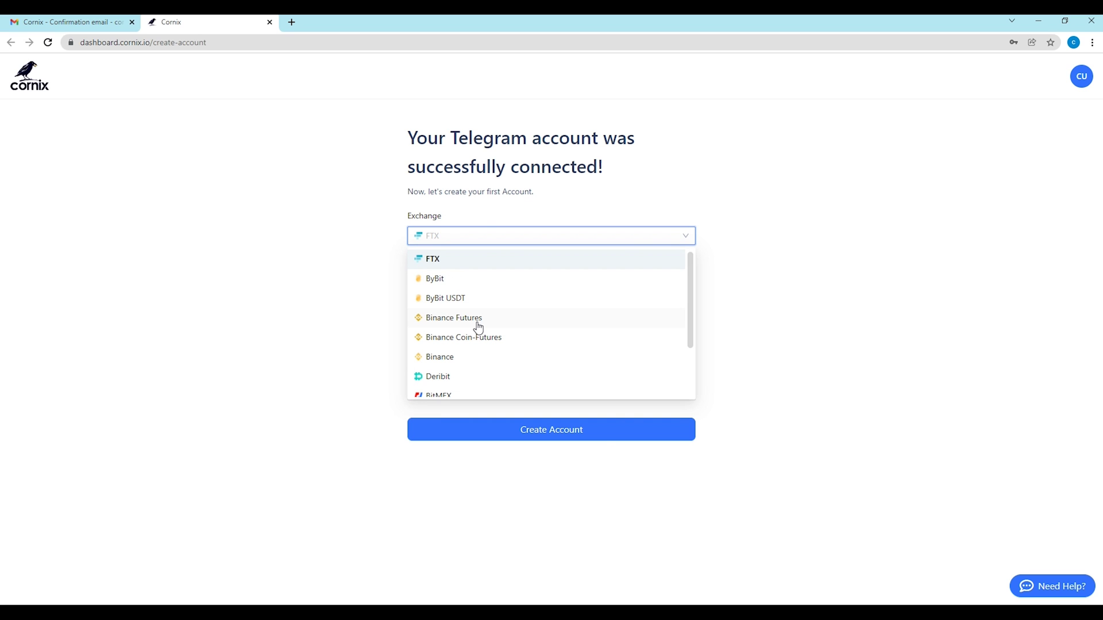
click(478, 326)
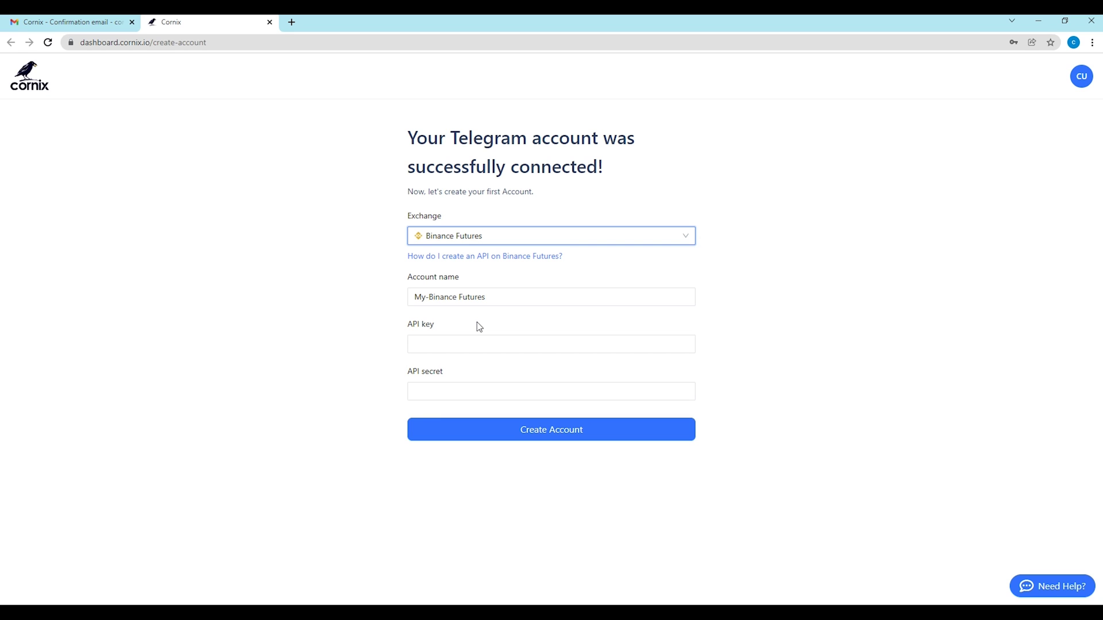
click(434, 344)
key(Down)
key(Down)
key(Return)
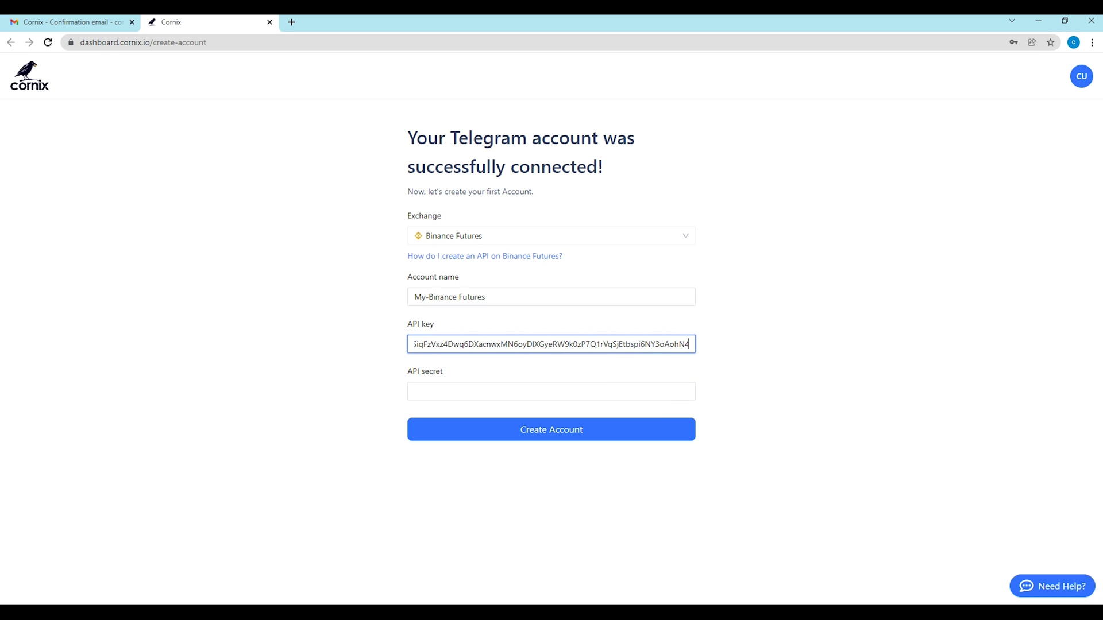
click(451, 393)
click(451, 436)
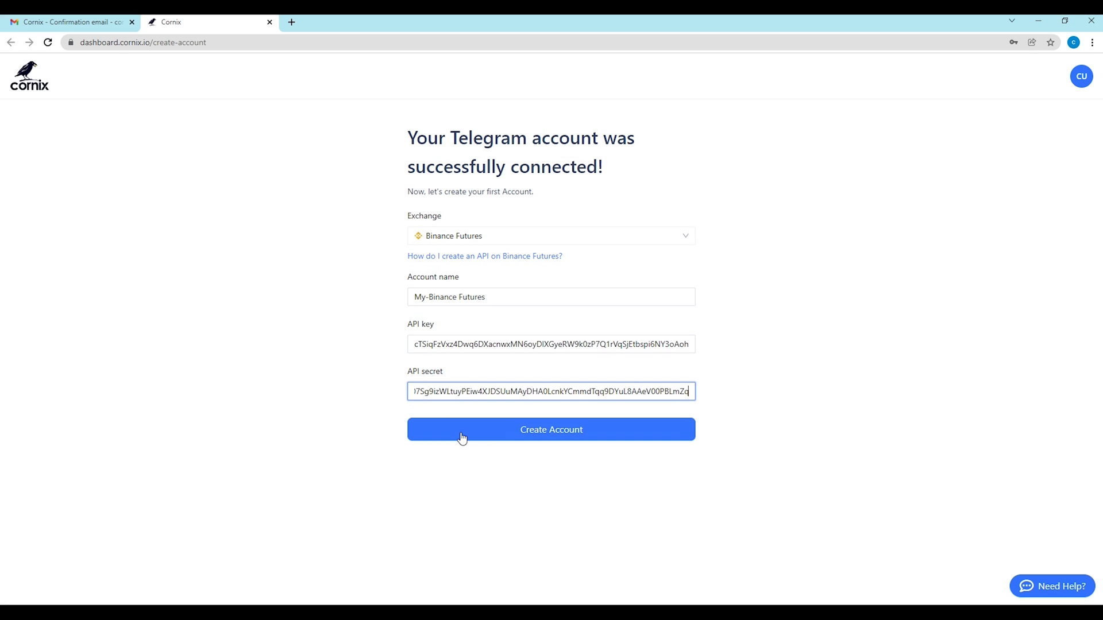
click(494, 437)
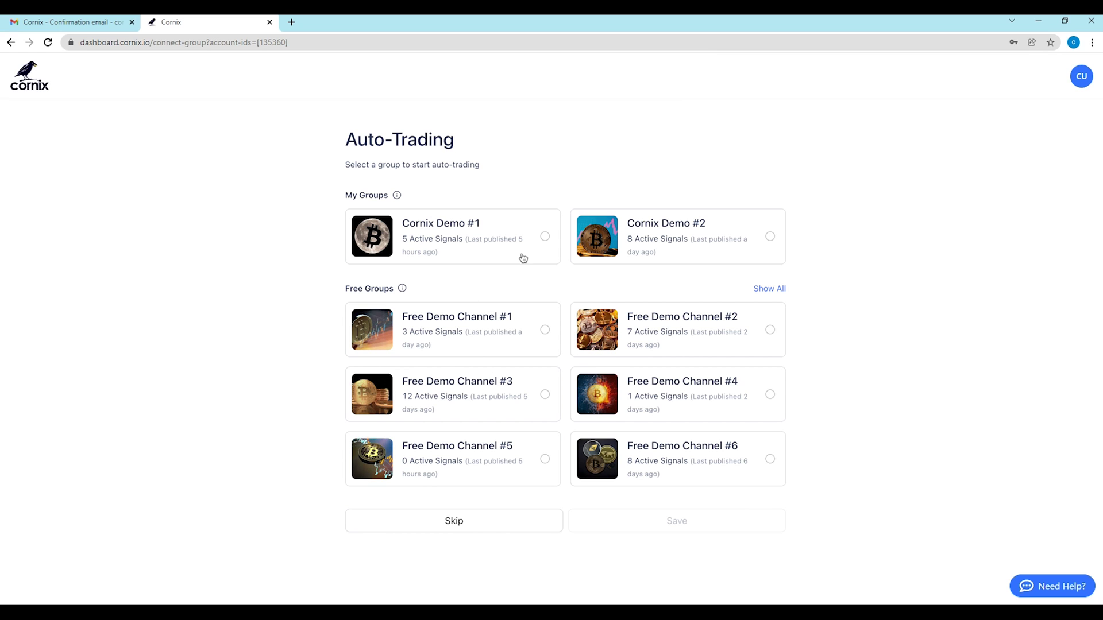
Step: Select Cornix Demo #1 under My Groups and save to enable auto-trading
click(545, 238)
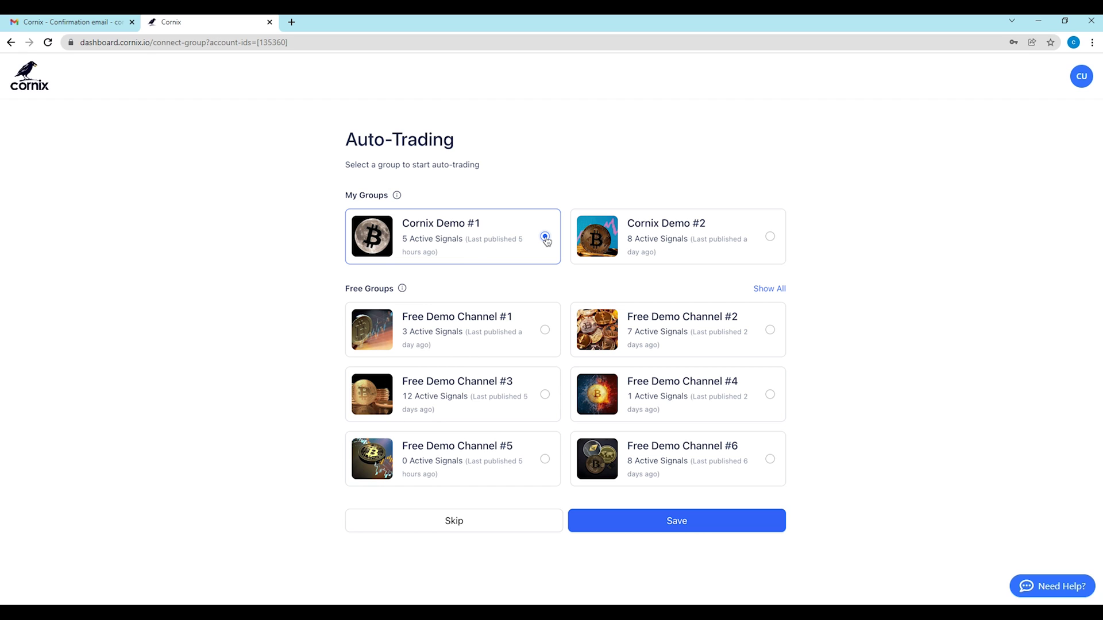
click(715, 521)
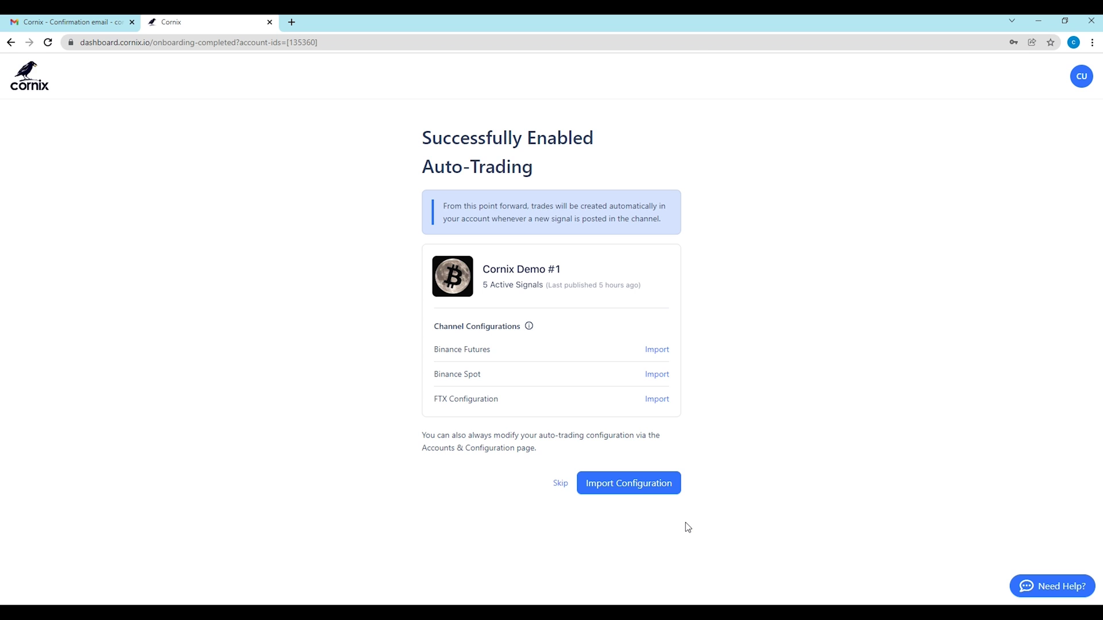
Step: Review and import the Binance Futures channel configuration for Cornix Demo #1
click(652, 351)
scroll(649, 353, down, 7)
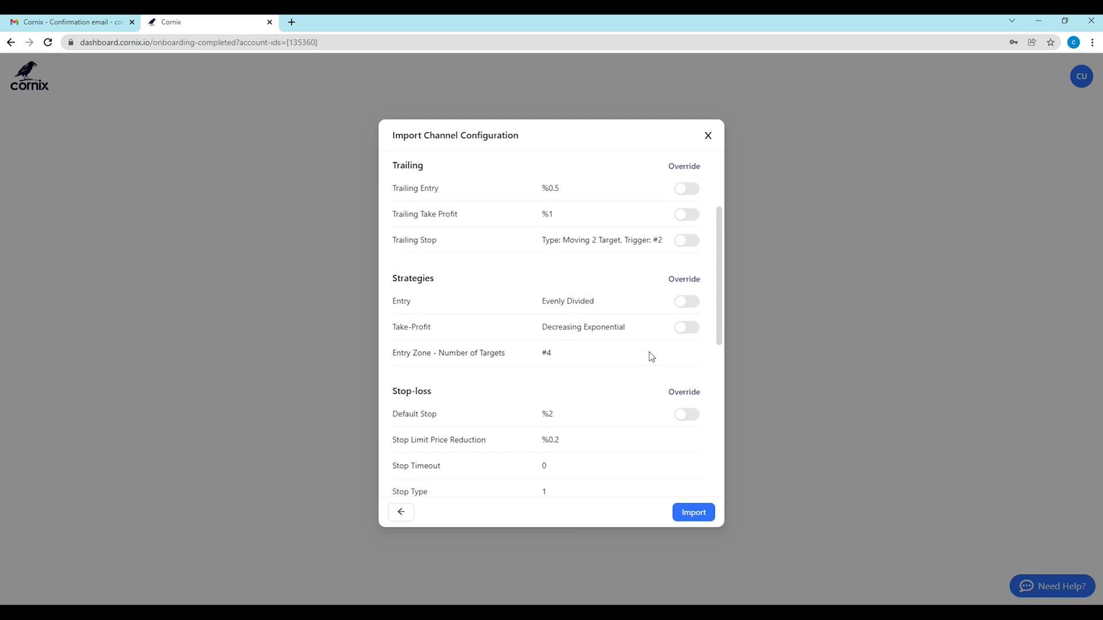
scroll(649, 353, down, 2)
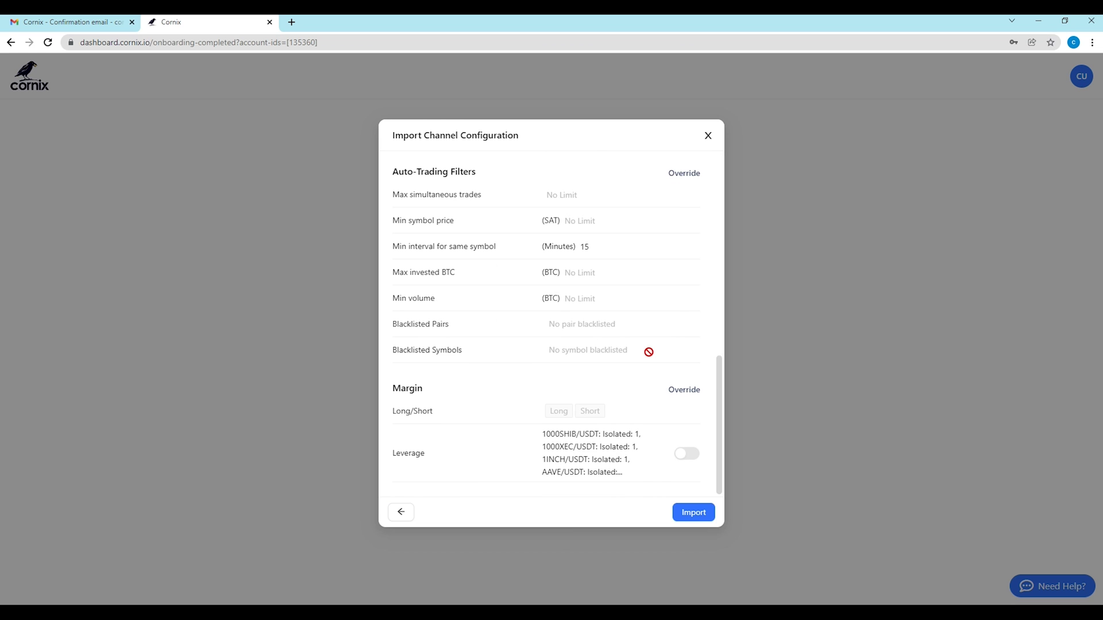
scroll(648, 352, up, 9)
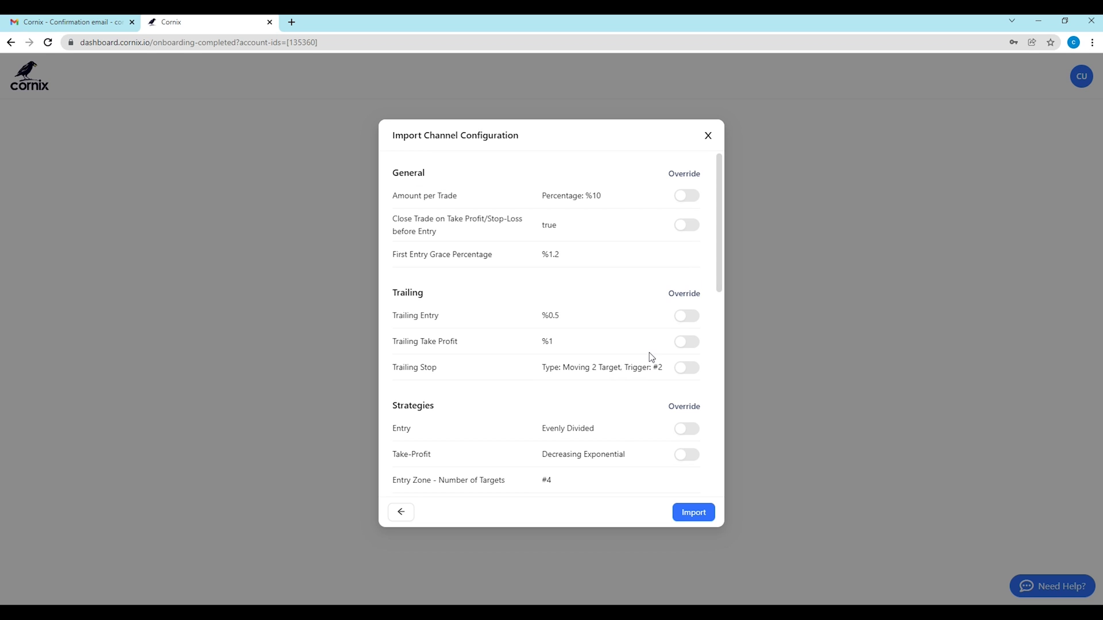
click(700, 519)
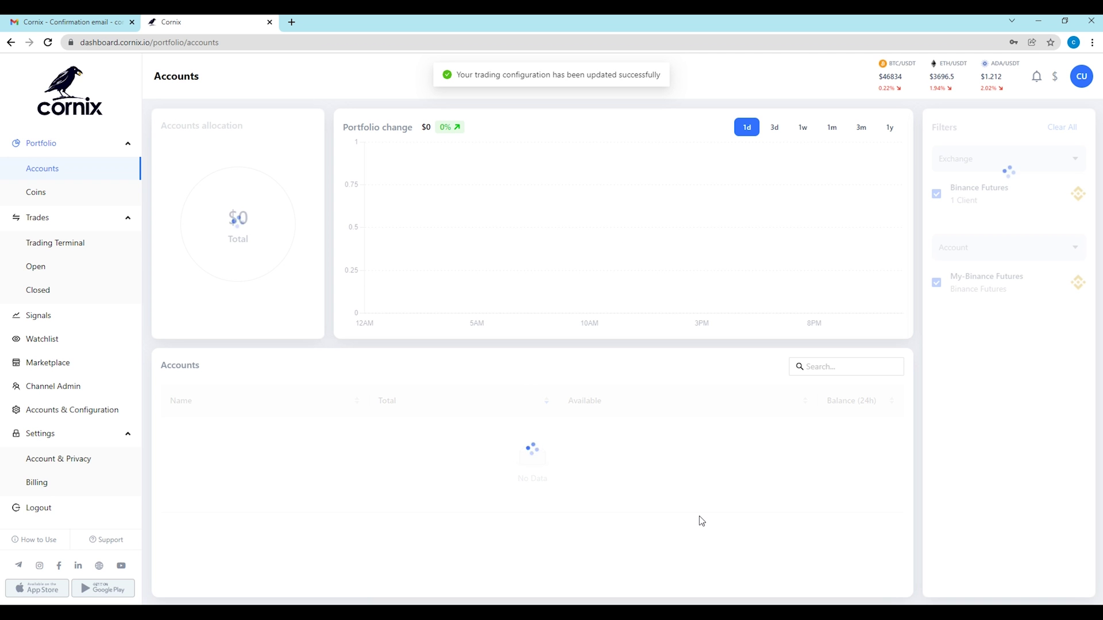